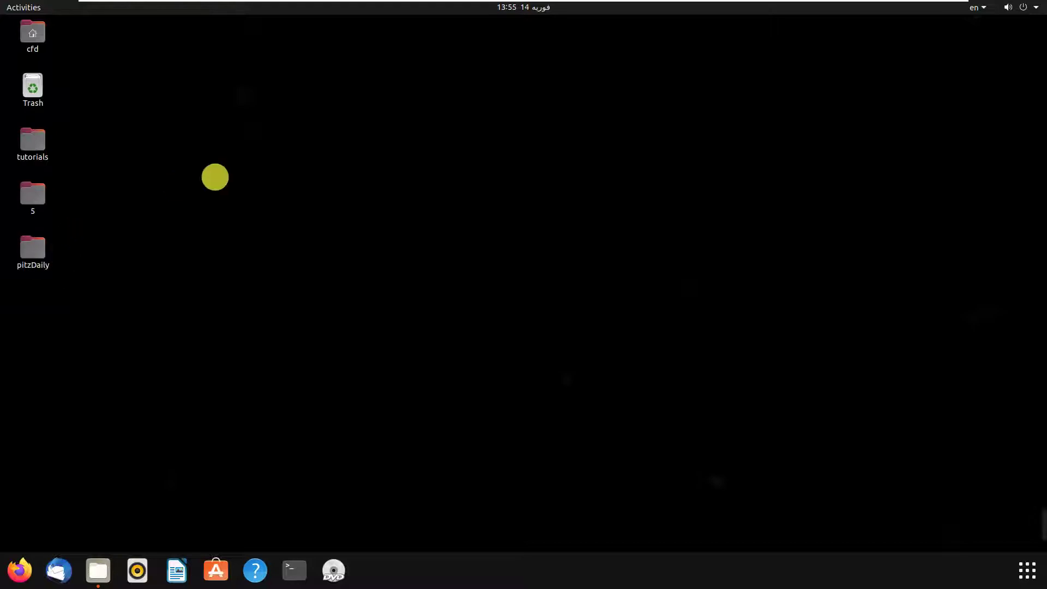
Step: Open the pitzDaily desktop folder, centre its window, and enter its system folder
{"action": "double_click", "coordinate": [50, 260]}
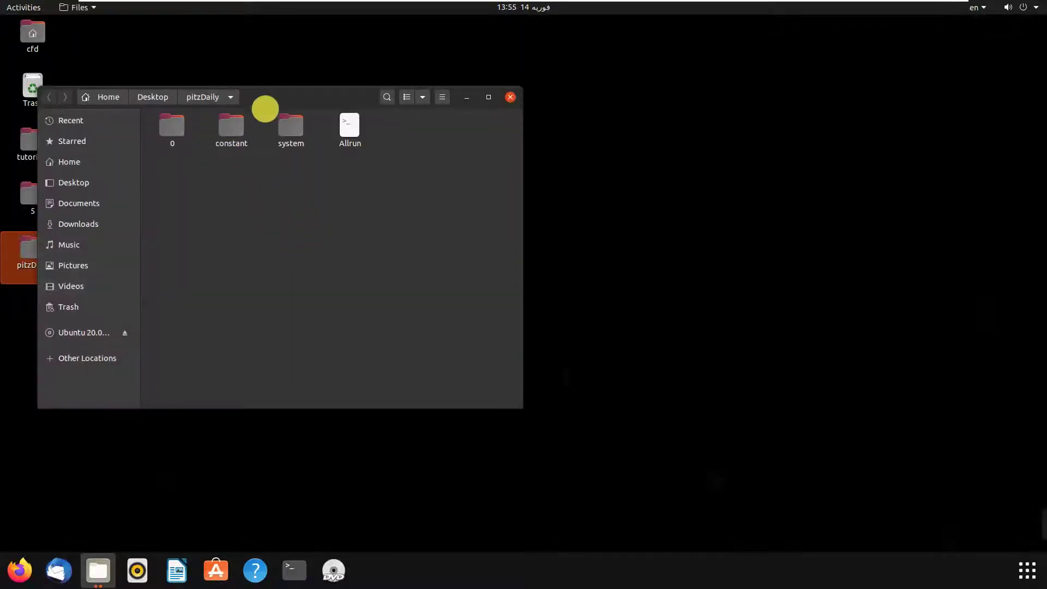
{"action": "left_click_drag", "start_coordinate": [327, 97], "coordinate": [540, 69]}
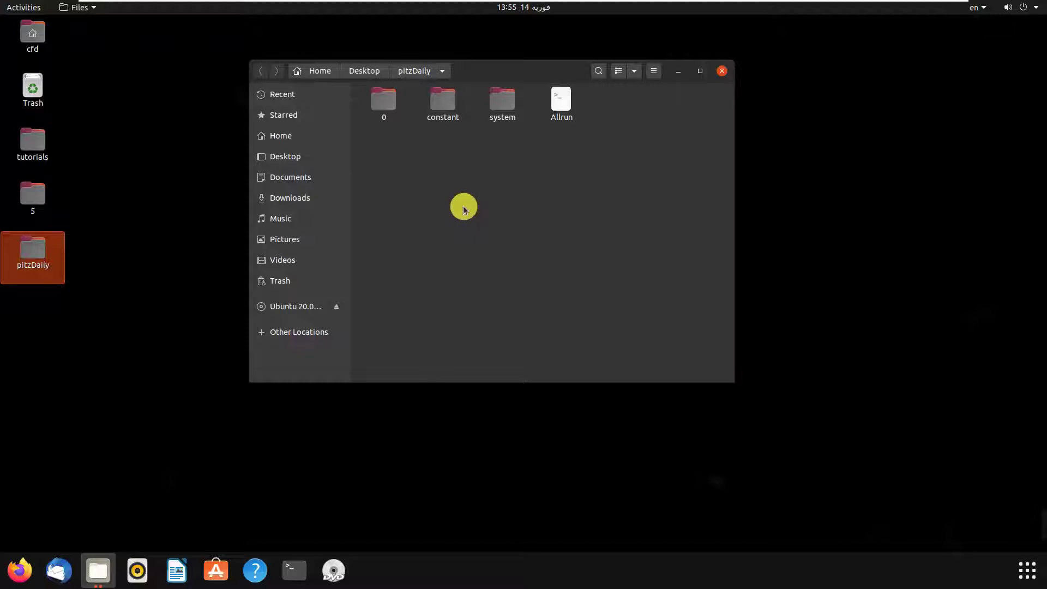
{"action": "double_click", "coordinate": [499, 100]}
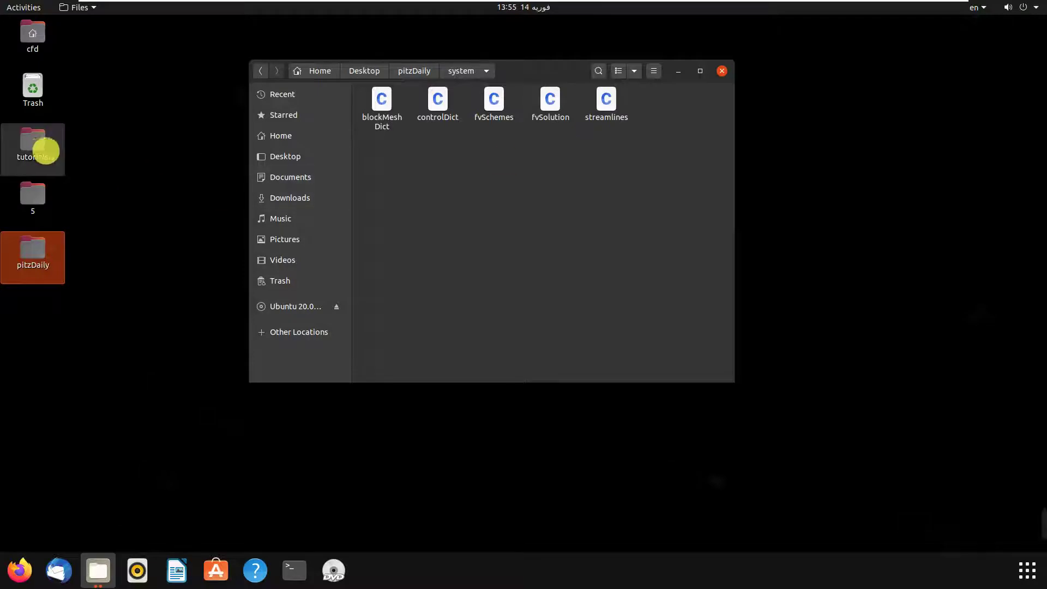
Step: Search the tutorials folder for 'deco' and copy the decomposeParDict file
{"action": "left_click", "coordinate": [38, 149]}
{"action": "double_click", "coordinate": [39, 149]}
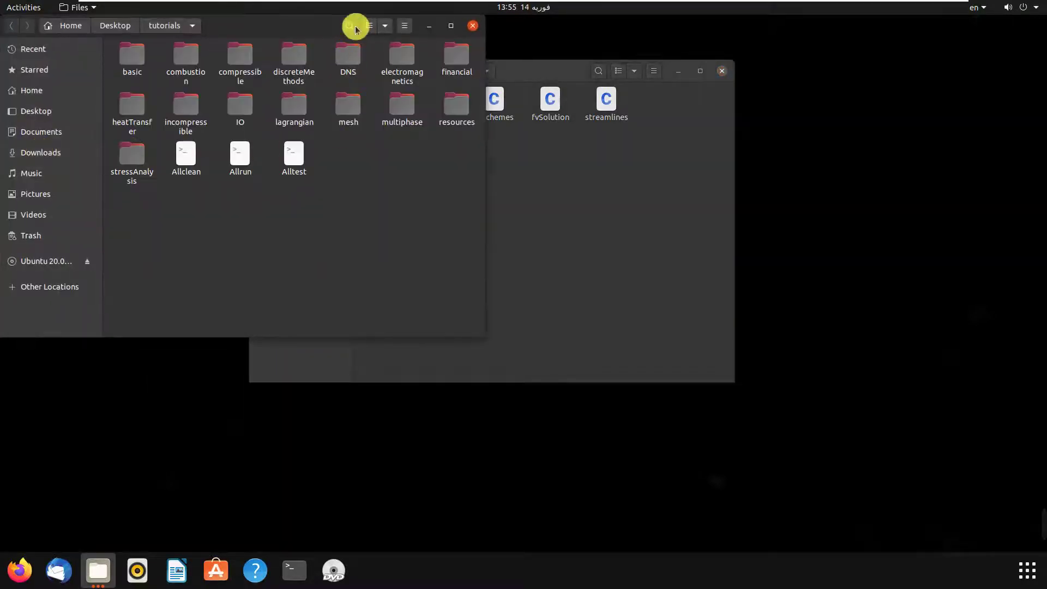
{"action": "left_click", "coordinate": [349, 26]}
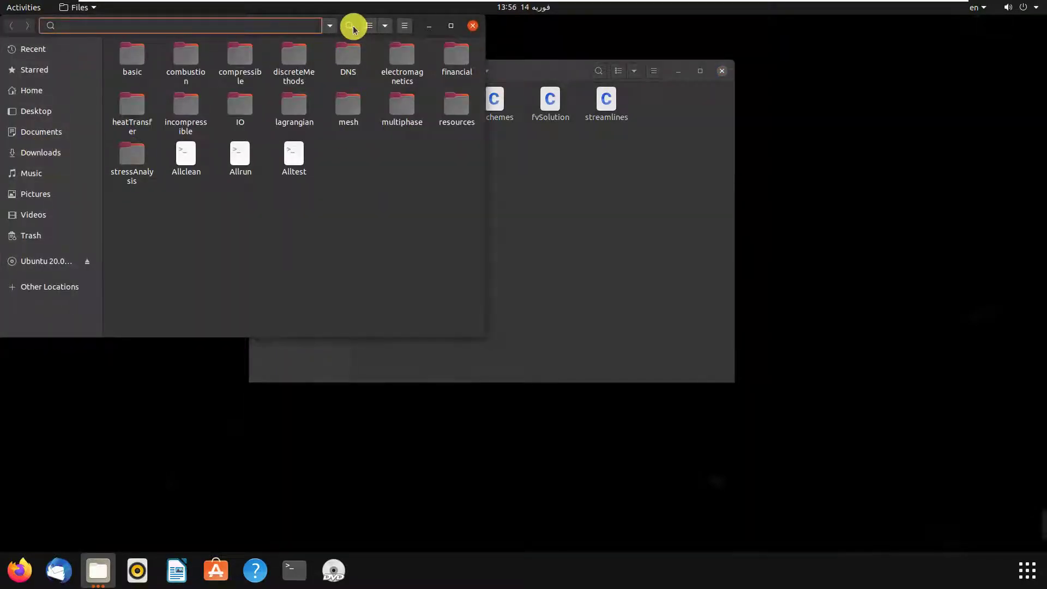
{"action": "type", "text": "de"}
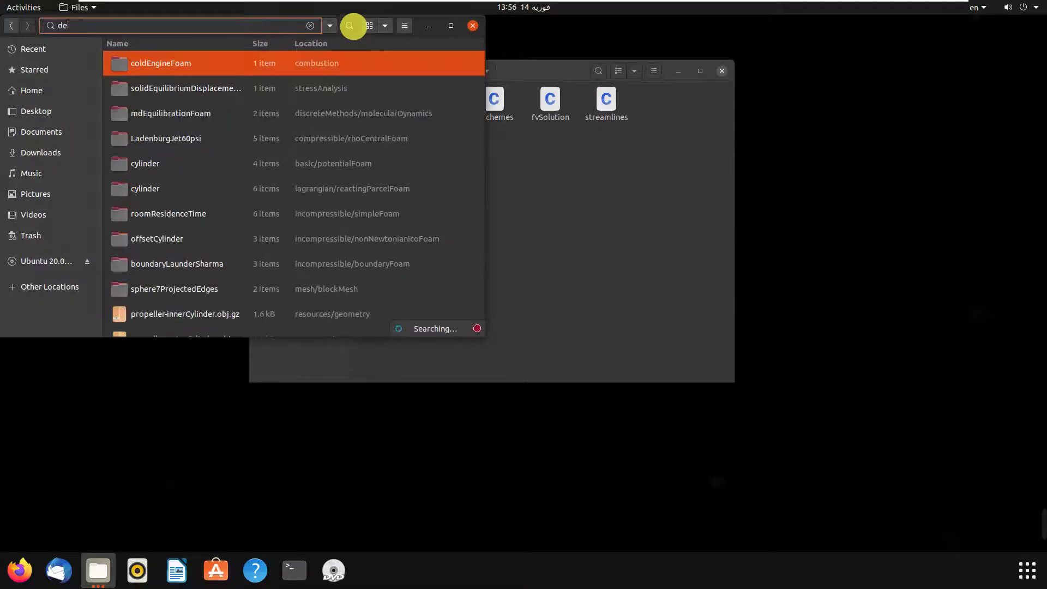
{"action": "type", "text": "co"}
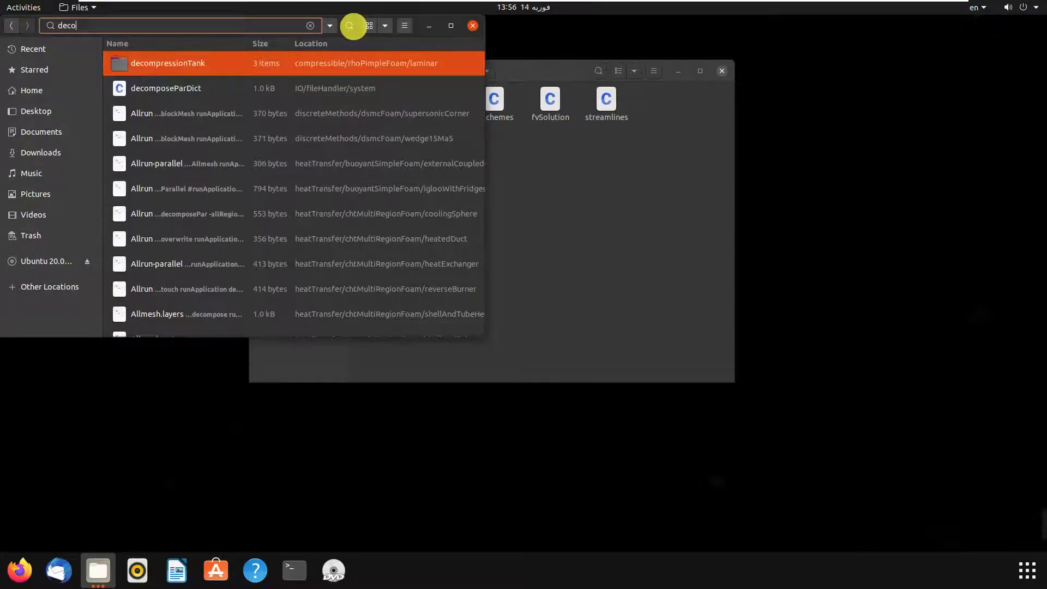
{"action": "right_click", "coordinate": [167, 88]}
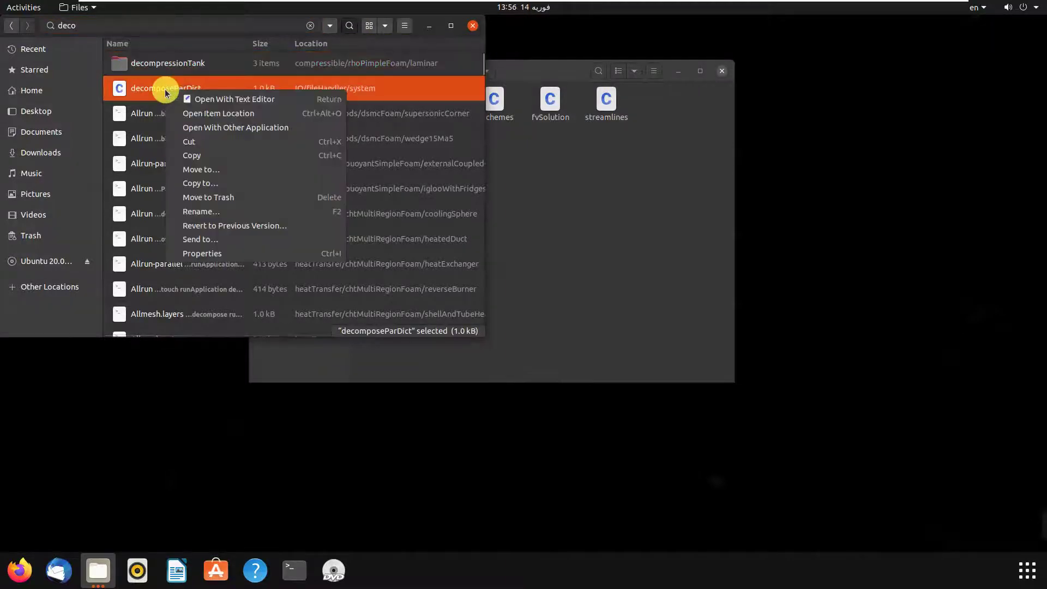
{"action": "left_click", "coordinate": [219, 156]}
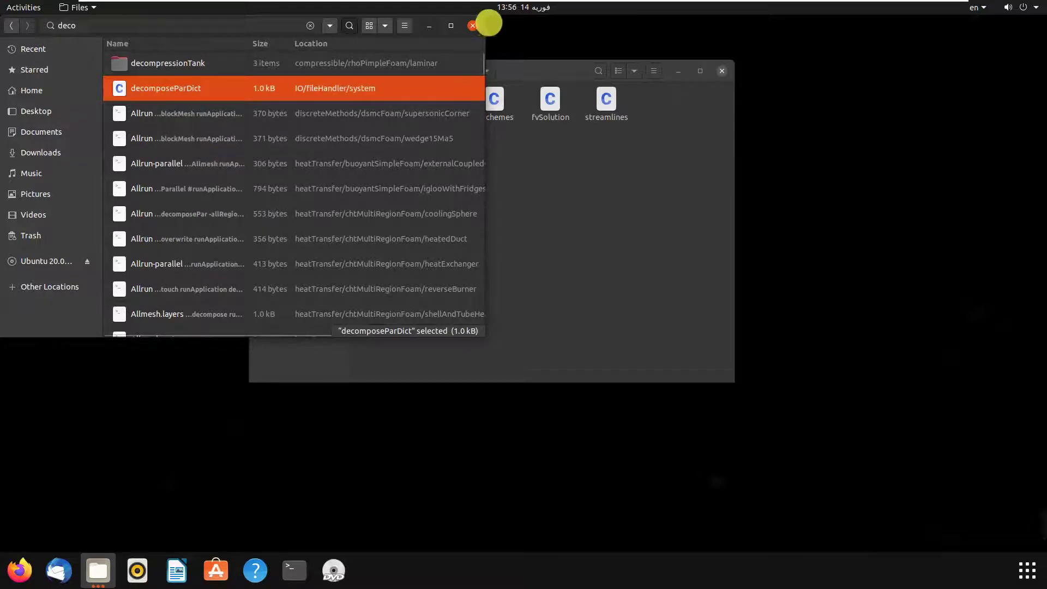
Step: Paste decomposeParDict into the pitzDaily system folder and open it in the text editor
{"action": "left_click", "coordinate": [473, 26]}
{"action": "right_click", "coordinate": [484, 156]}
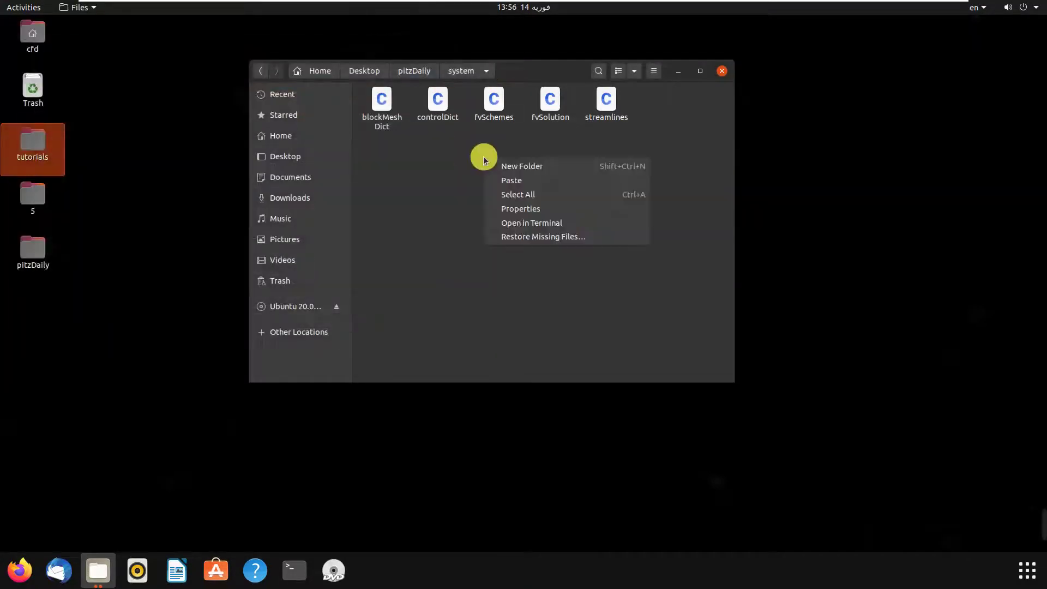
{"action": "left_click", "coordinate": [511, 177]}
{"action": "double_click", "coordinate": [495, 121]}
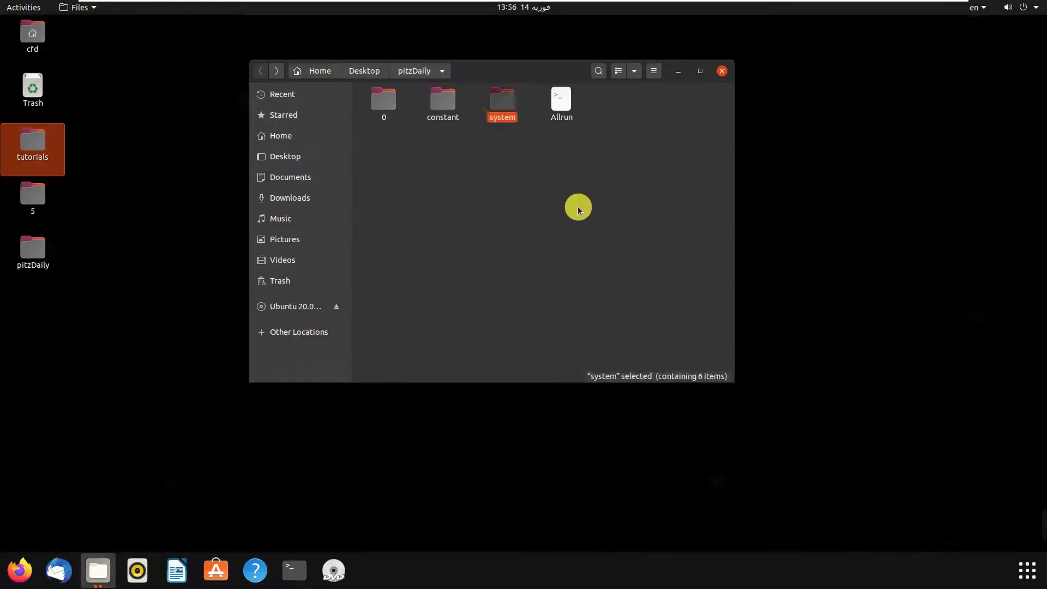
Step: Open a terminal in the pitzDaily case folder
{"action": "left_click", "coordinate": [570, 208]}
{"action": "right_click", "coordinate": [568, 206]}
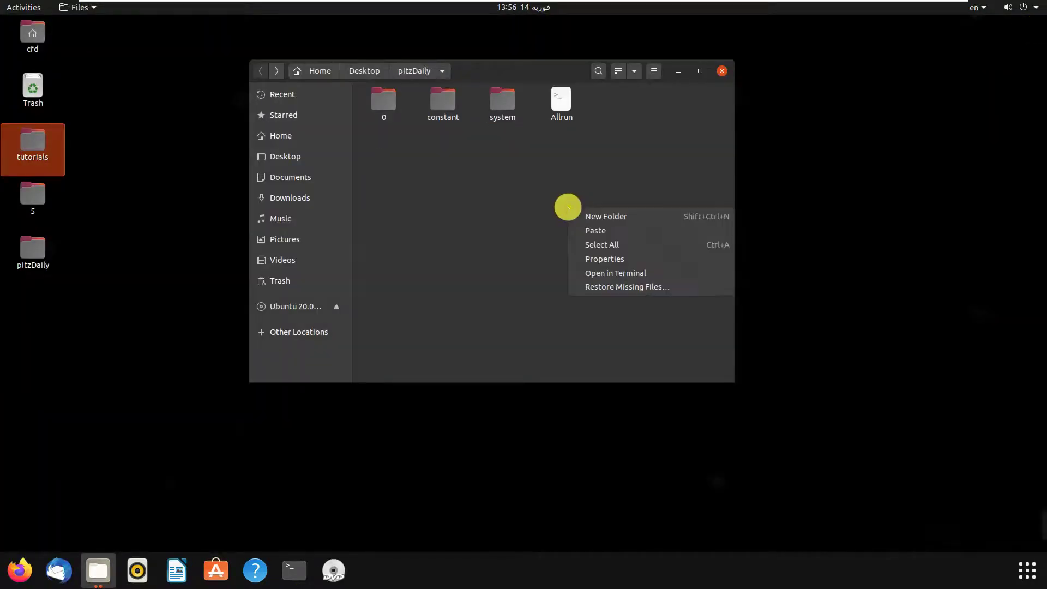
{"action": "left_click", "coordinate": [631, 278]}
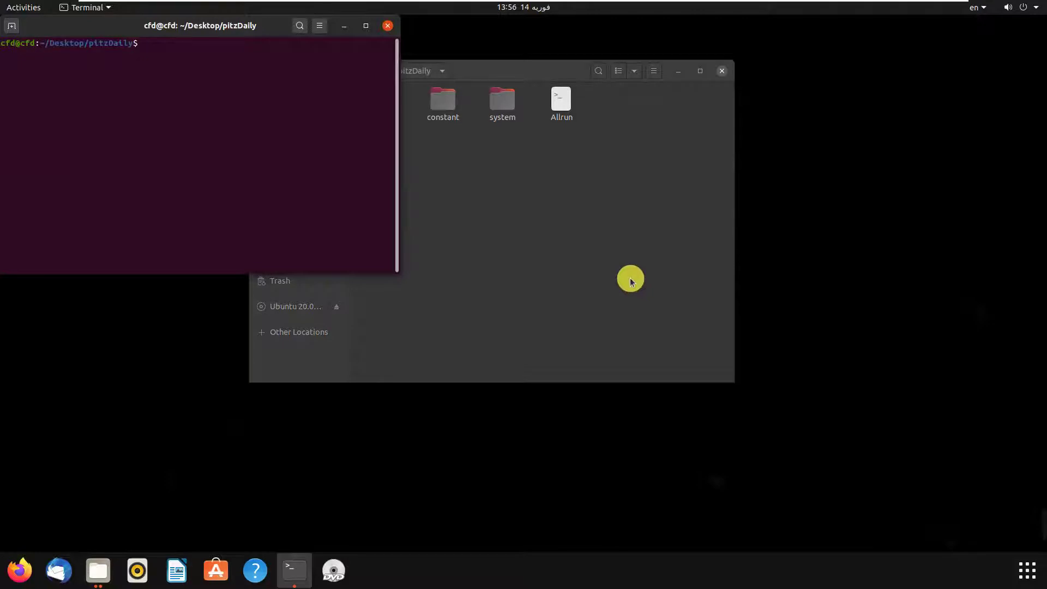
Step: Run blockMesh to build the mesh, then decomposePar to split it into four processor folders
{"action": "type", "text": "blockMesh"}
{"action": "key", "text": "Return"}
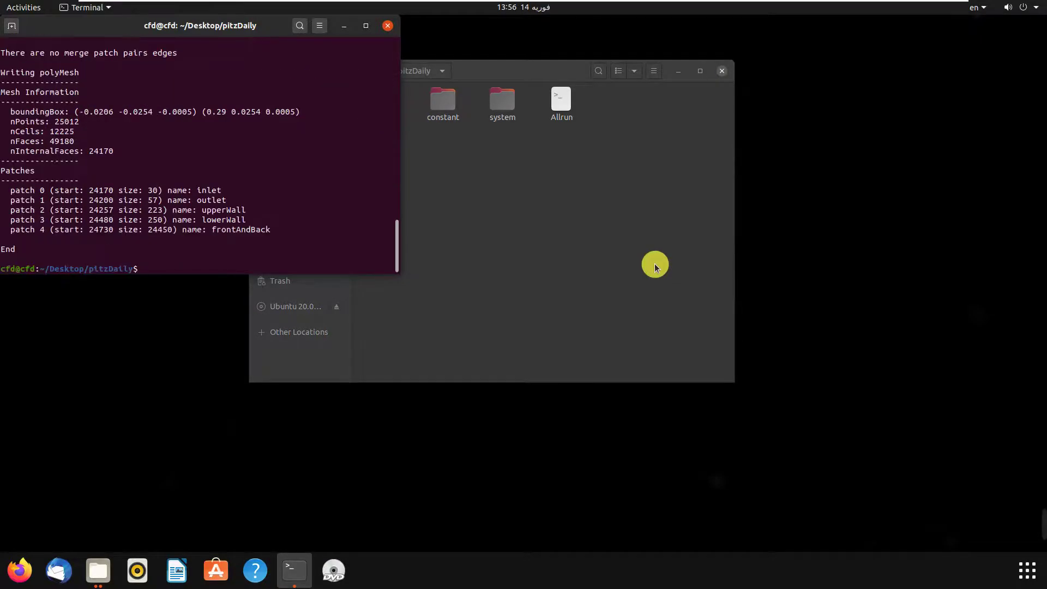
{"action": "type", "text": "decomposePar"}
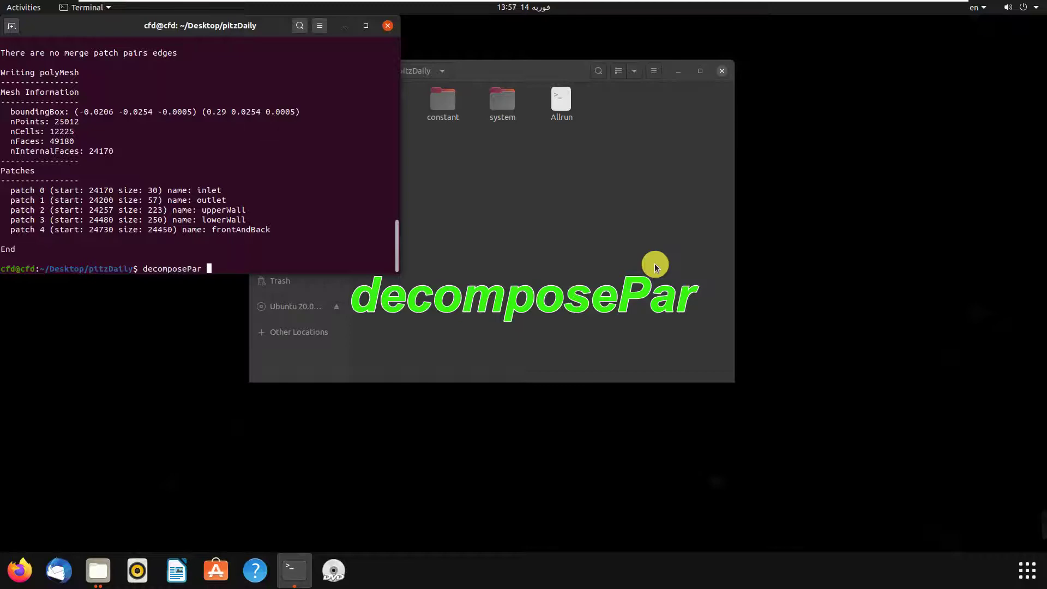
{"action": "key", "text": "Return"}
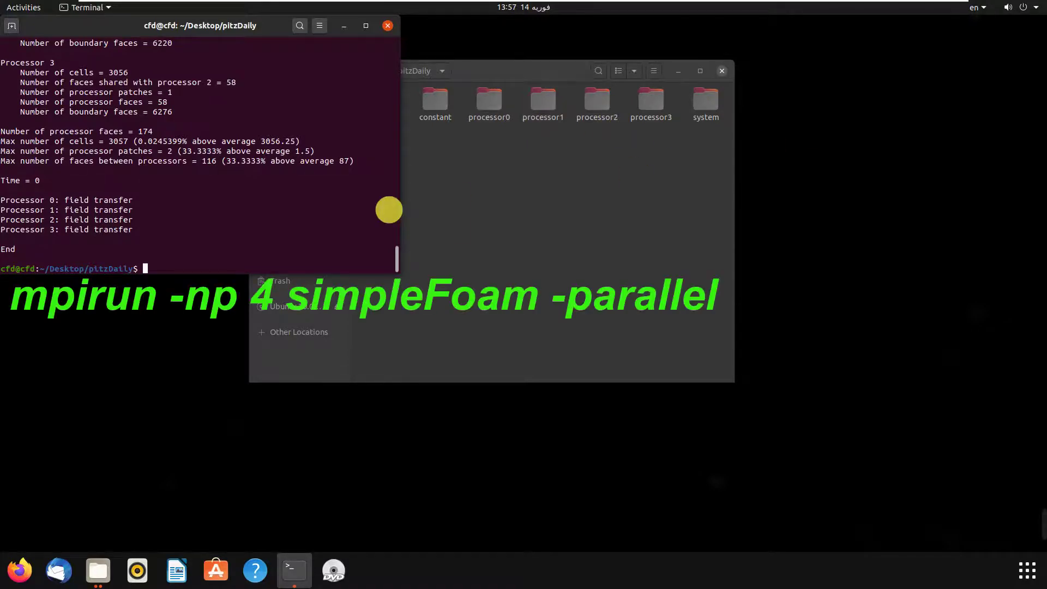
Step: Run 'mpirun -np 4 simpleFoam -parallel' to solve the case on four processors
{"action": "type", "text": "mpirun -np 4 simo"}
{"action": "key", "text": "BackSpace"}
{"action": "type", "text": "pleFoam -parall"}
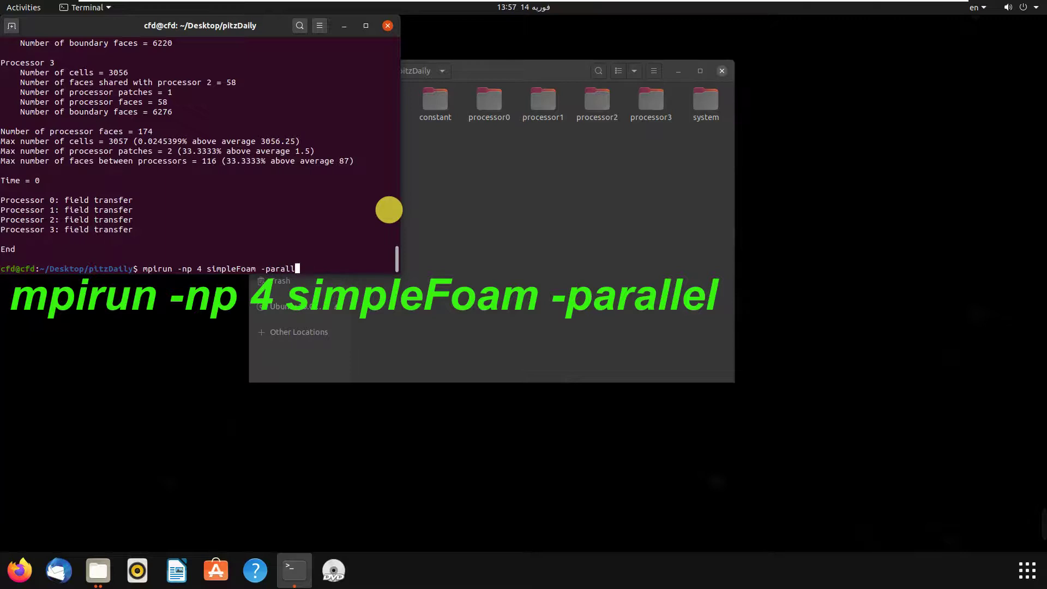
{"action": "type", "text": "el"}
{"action": "key", "text": "Return"}
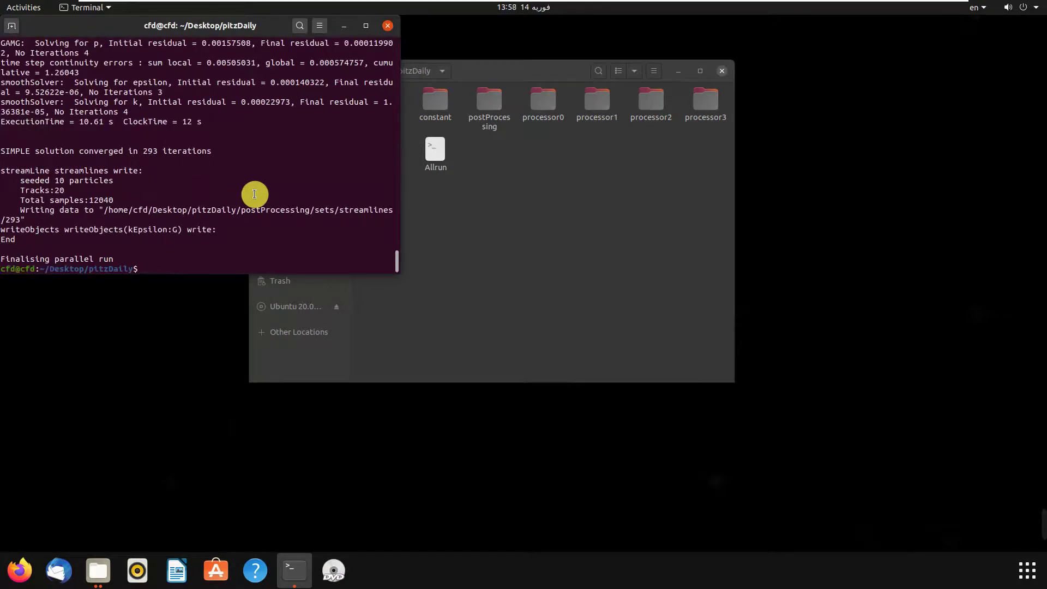
Step: Rearrange the file manager and terminal windows side by side
{"action": "left_click", "coordinate": [632, 236]}
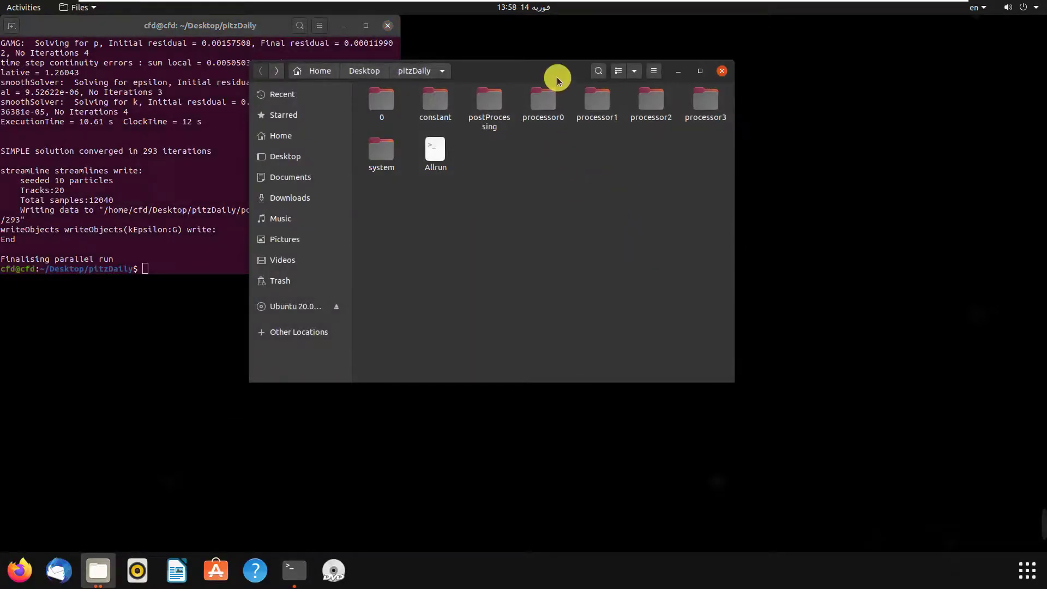
{"action": "left_click_drag", "start_coordinate": [556, 75], "coordinate": [614, 70]}
{"action": "double_click", "coordinate": [206, 23]}
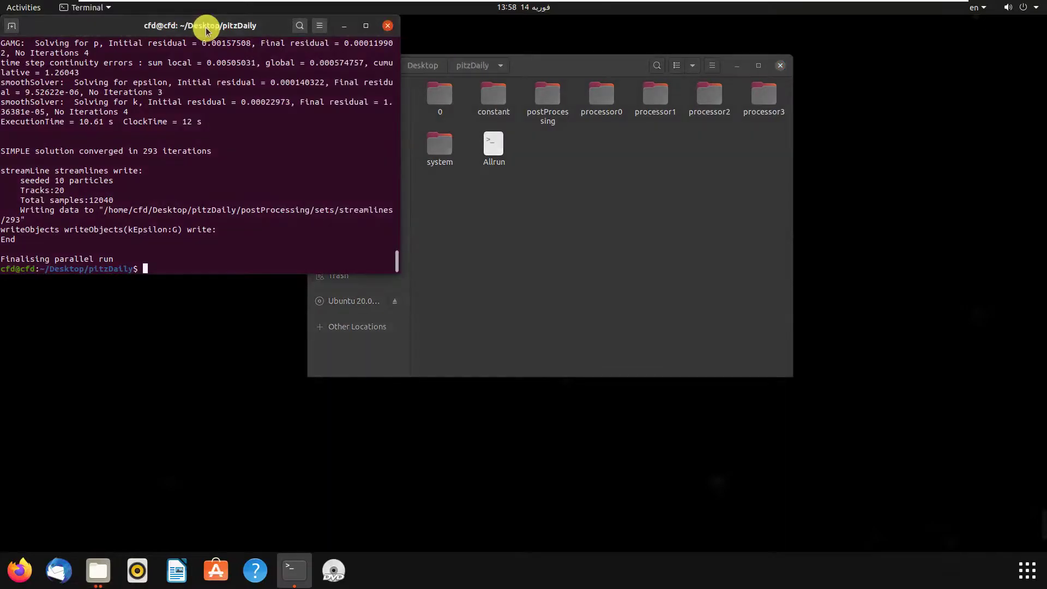
{"action": "left_click", "coordinate": [1013, 25]}
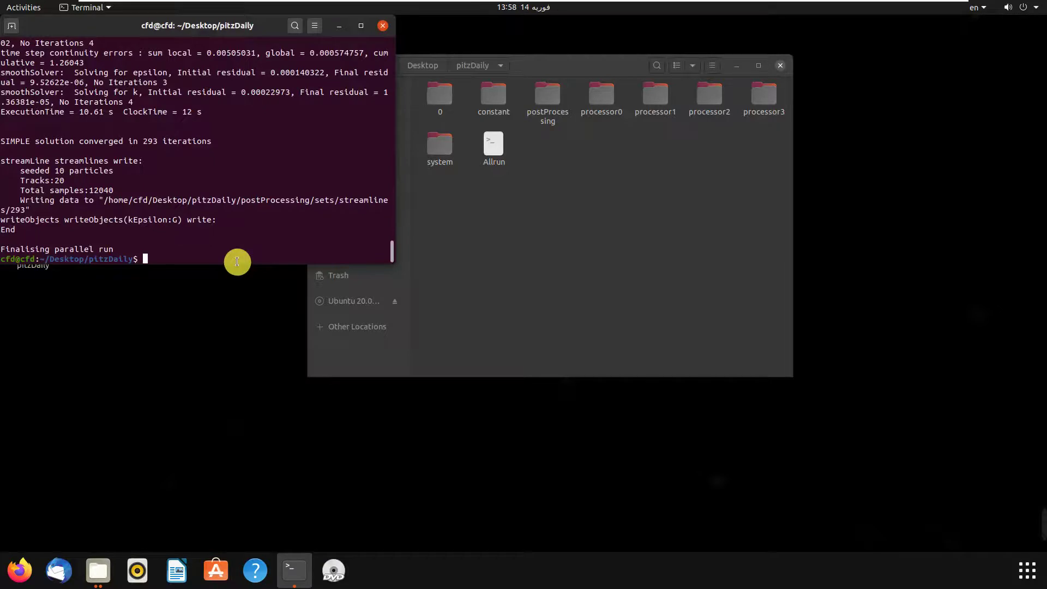
Step: Run reconstructPar to merge the processor results into time folders 100, 200 and 293
{"action": "type", "text": "rec"}
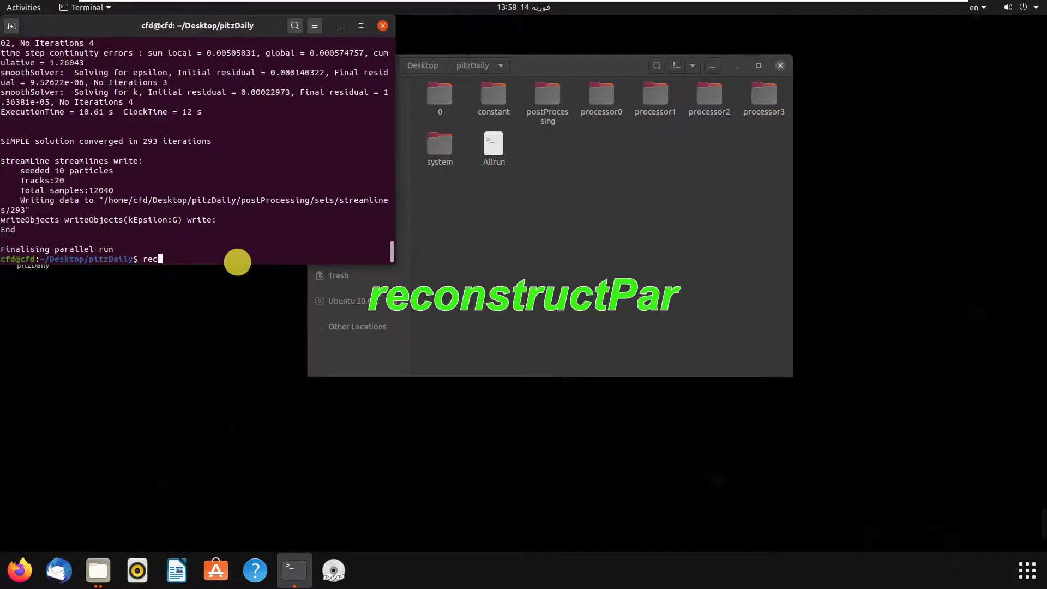
{"action": "type", "text": "ons"}
{"action": "key", "text": "Tab"}
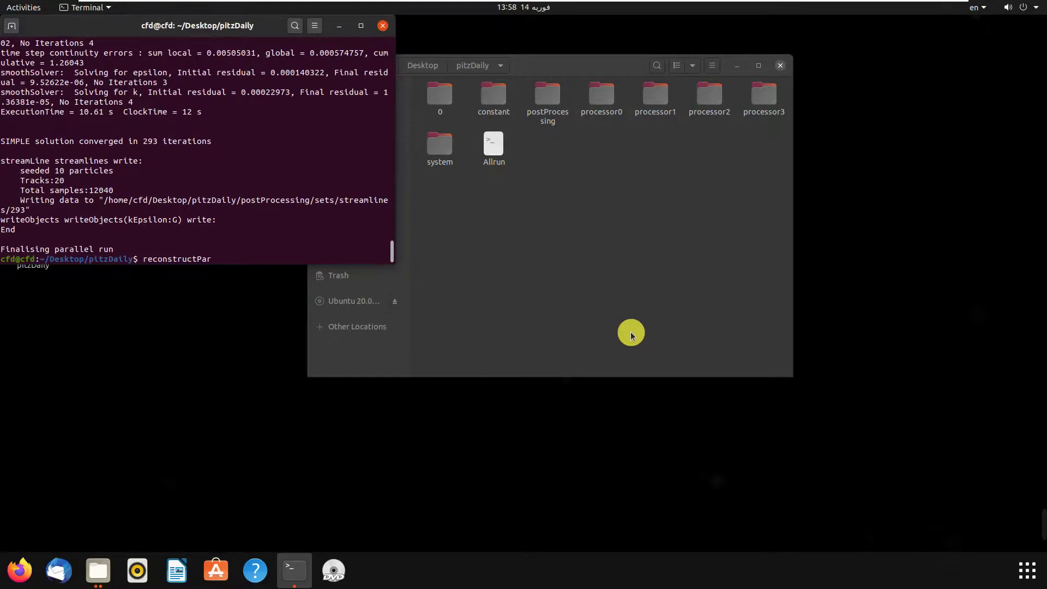
{"action": "key", "text": "Return"}
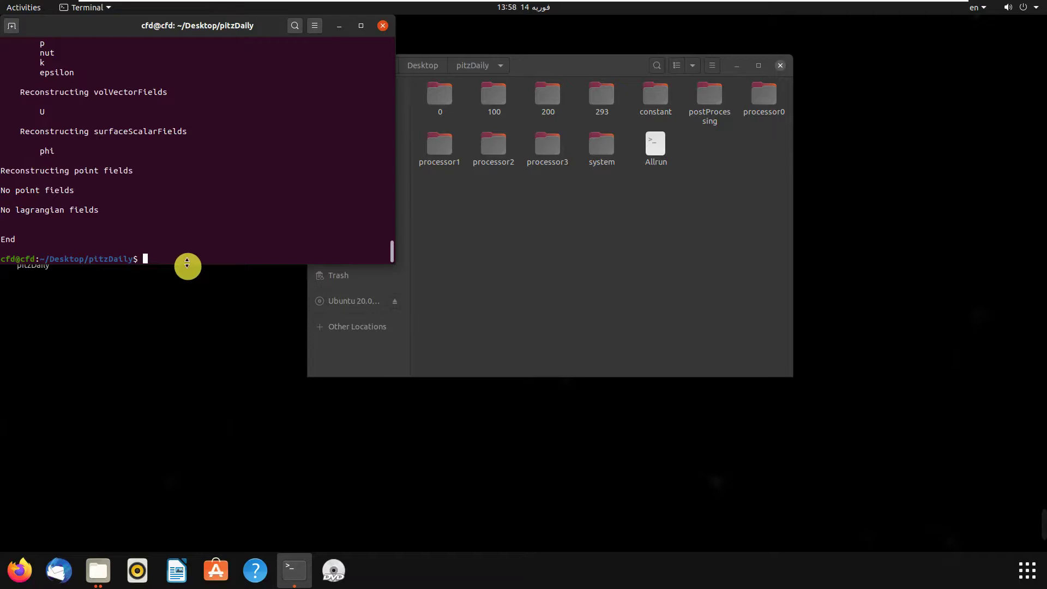
Step: Launch paraFoam and load the pitzDaily case into ParaView
{"action": "type", "text": "paraFoam"}
{"action": "key", "text": "Return"}
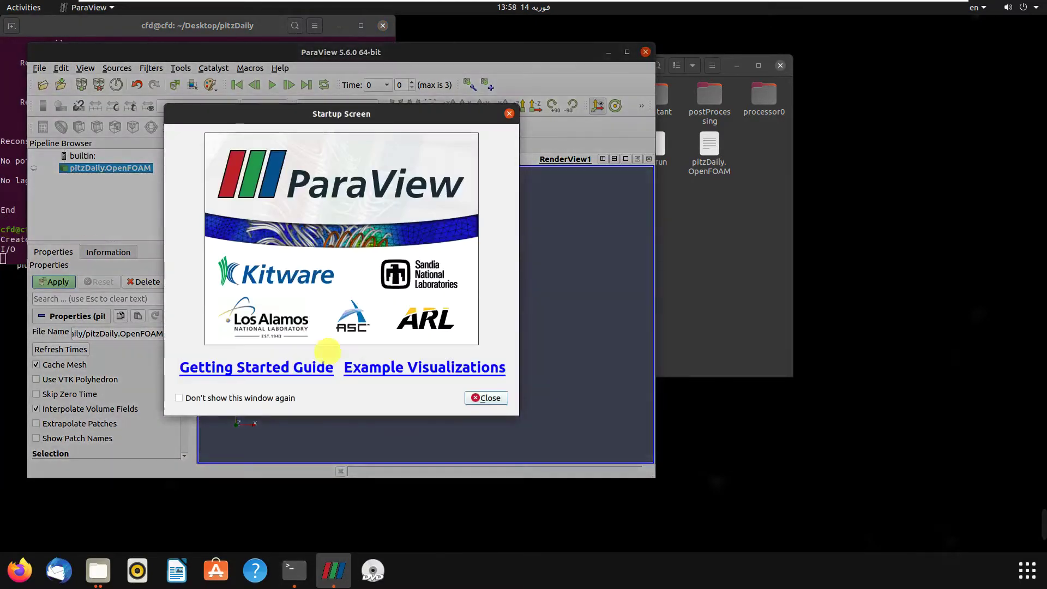
{"action": "left_click", "coordinate": [484, 397]}
{"action": "left_click", "coordinate": [53, 282]}
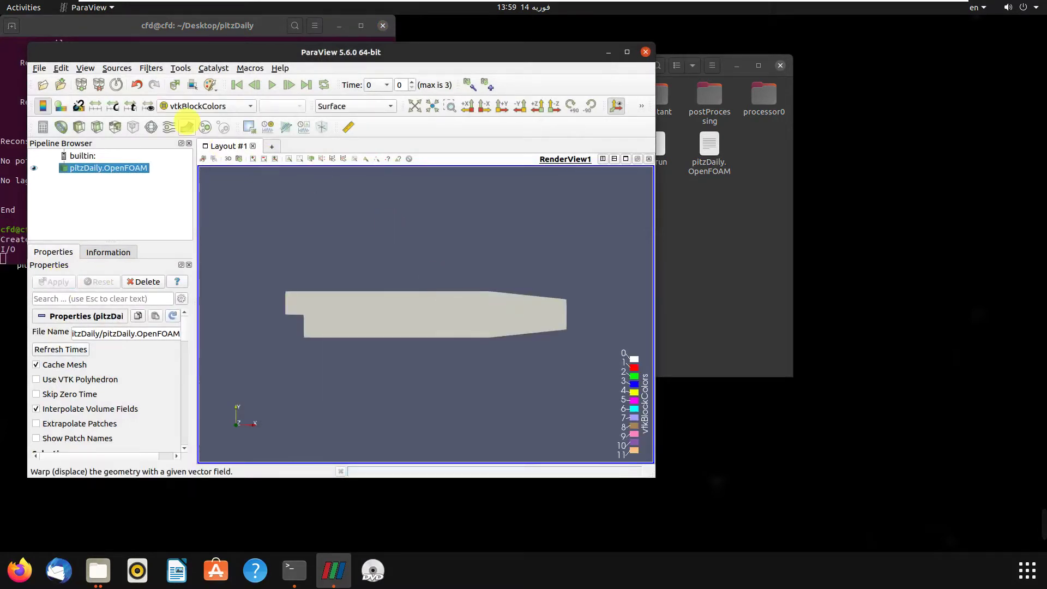
Step: Colour the geometry by velocity U and jump to the final time 293
{"action": "left_click", "coordinate": [188, 106]}
{"action": "left_click", "coordinate": [185, 38]}
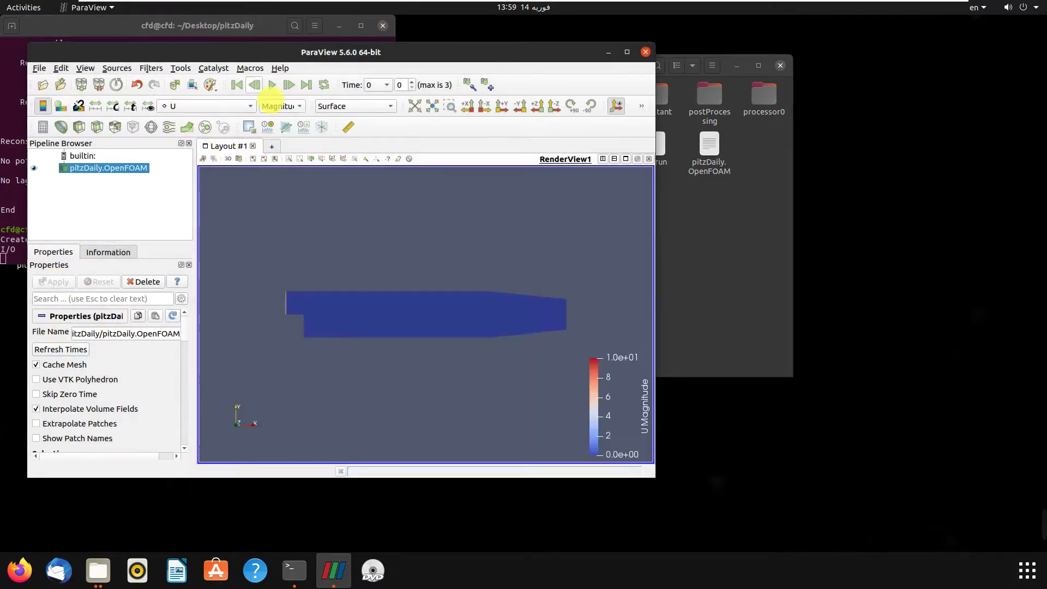
{"action": "left_click", "coordinate": [271, 85]}
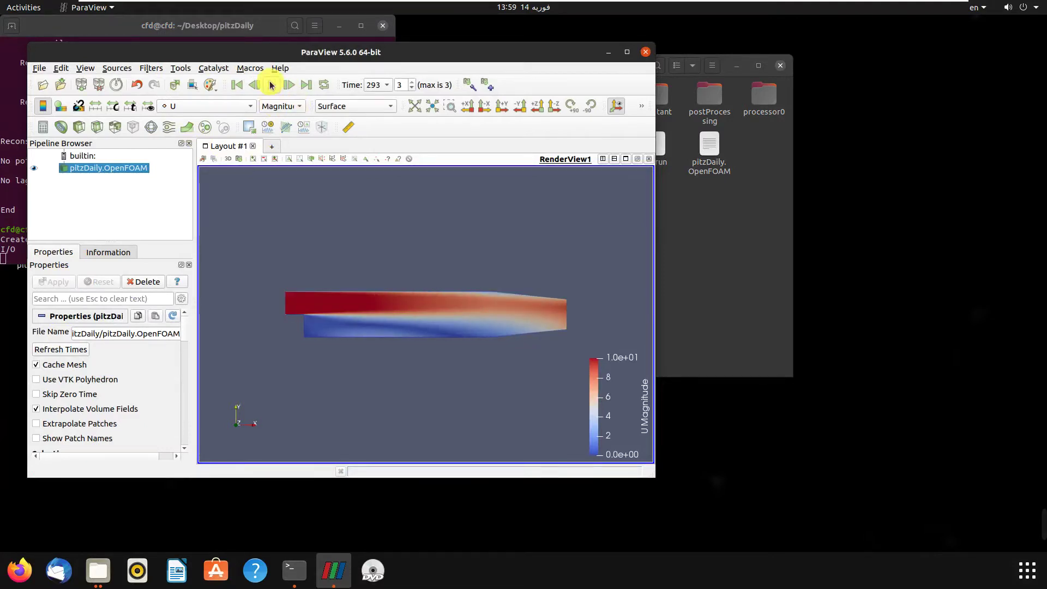
Step: Close the ParaView, Terminal and Files windows
{"action": "left_click", "coordinate": [645, 52]}
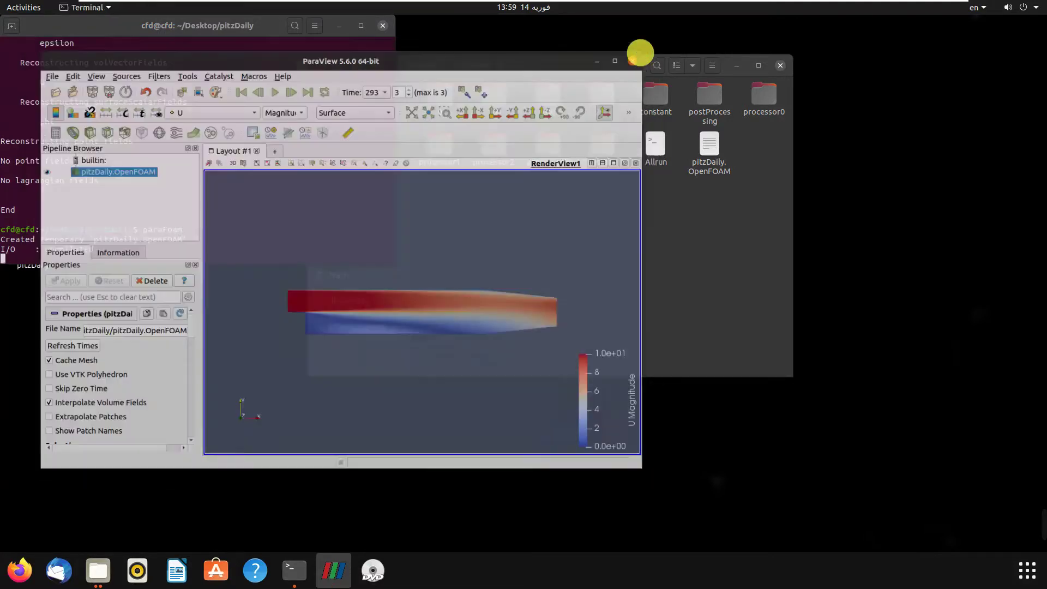
{"action": "left_click", "coordinate": [386, 25]}
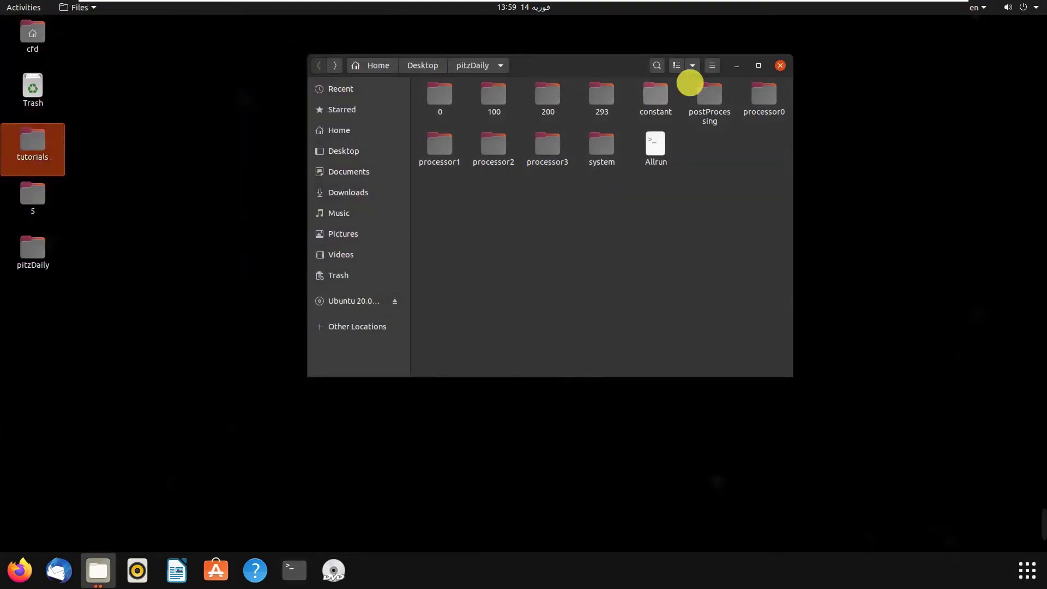
{"action": "left_click", "coordinate": [780, 65]}
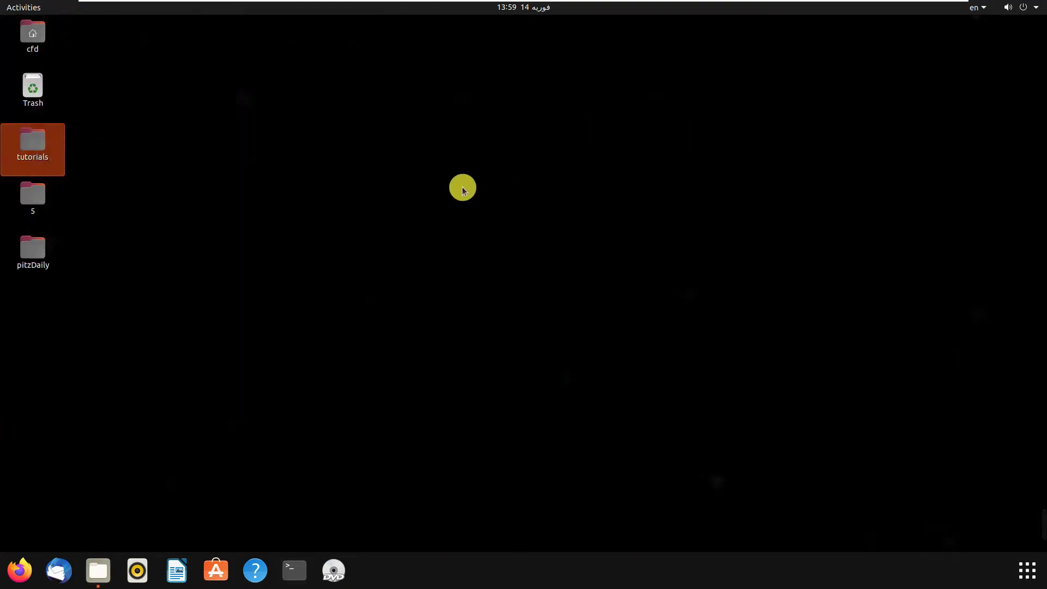